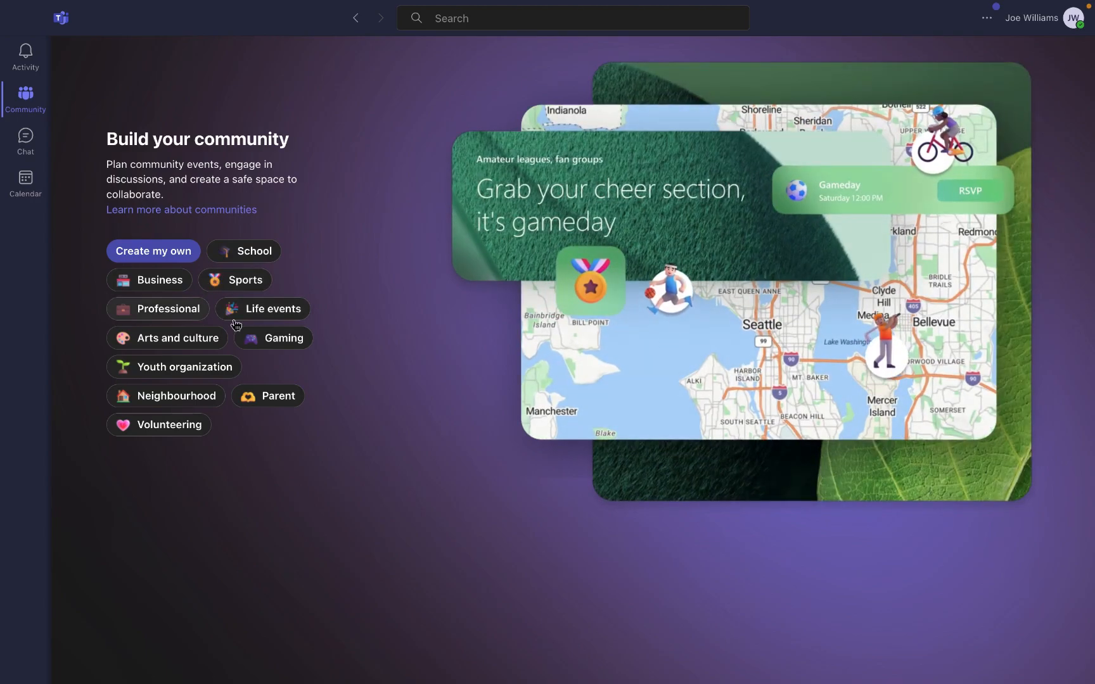
- Describe the School community as 'This is a school group meant only for educational purposes' and require join approval
click(231, 257)
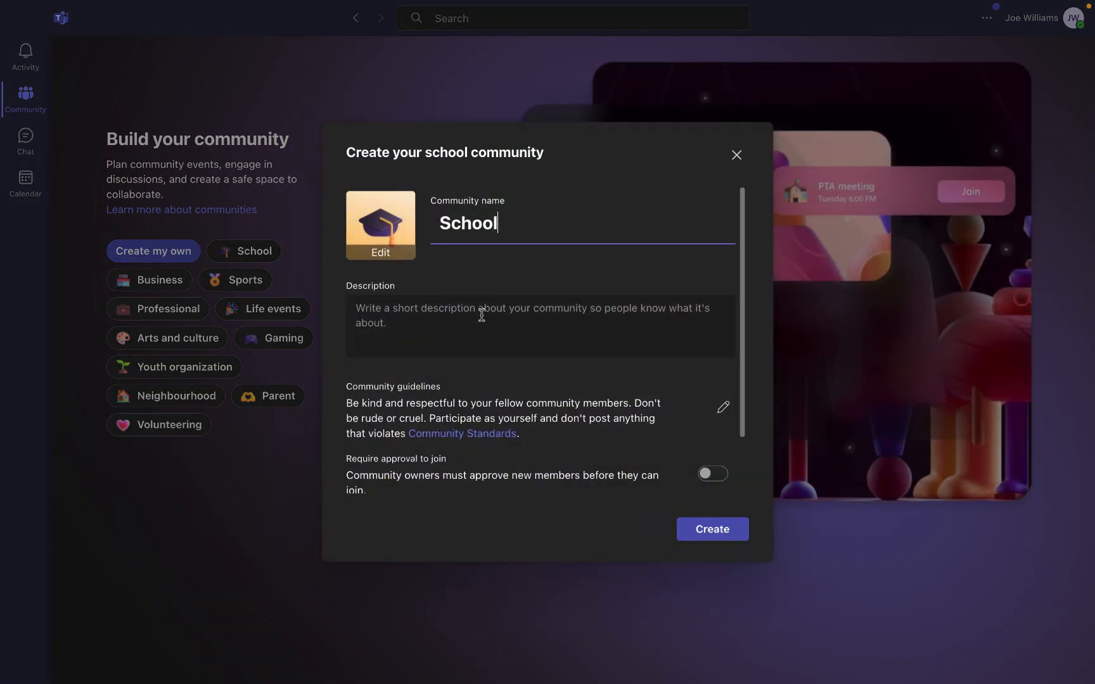
click(365, 313)
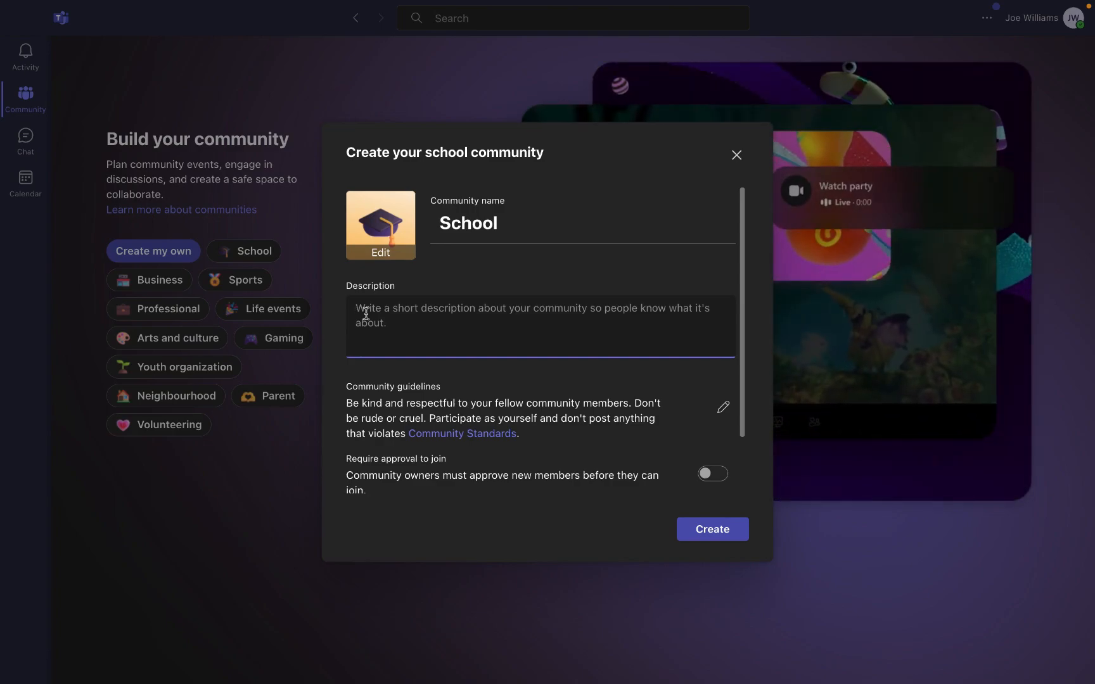
text(This is a school group meant only for educational purposes)
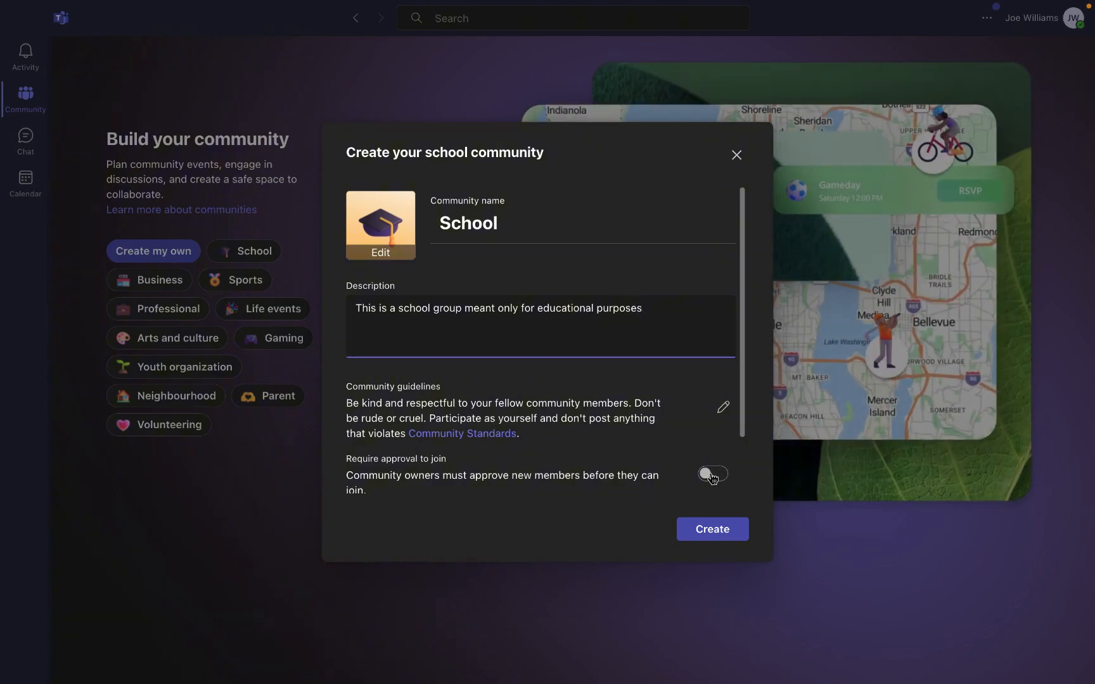
click(709, 475)
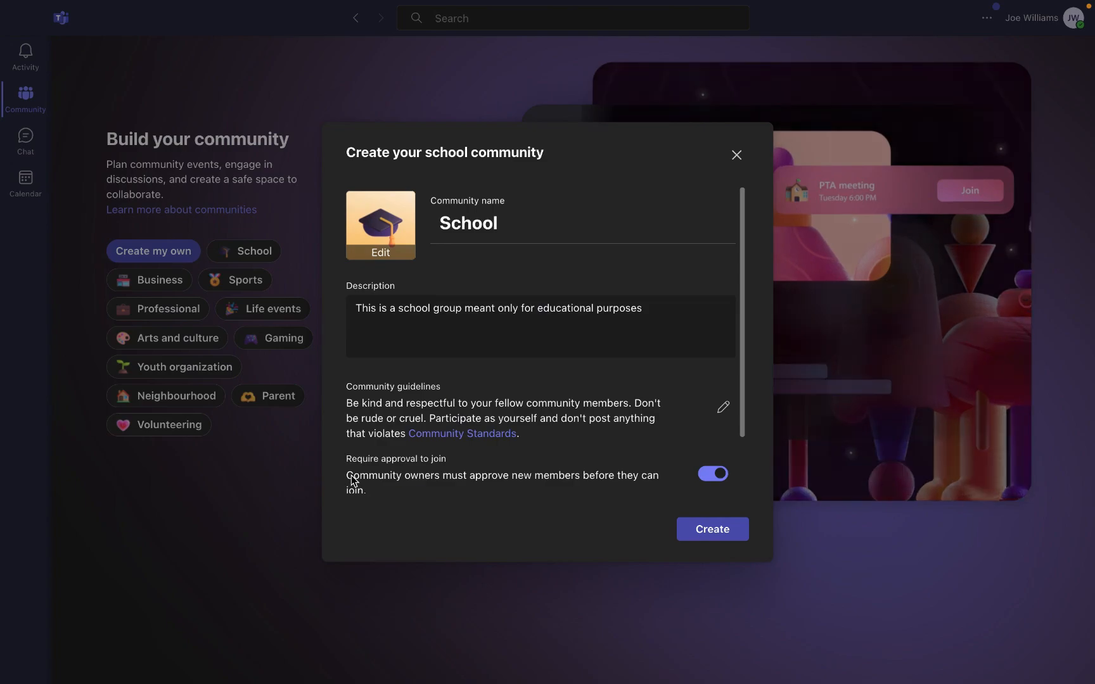
scroll(592, 410, down, 1)
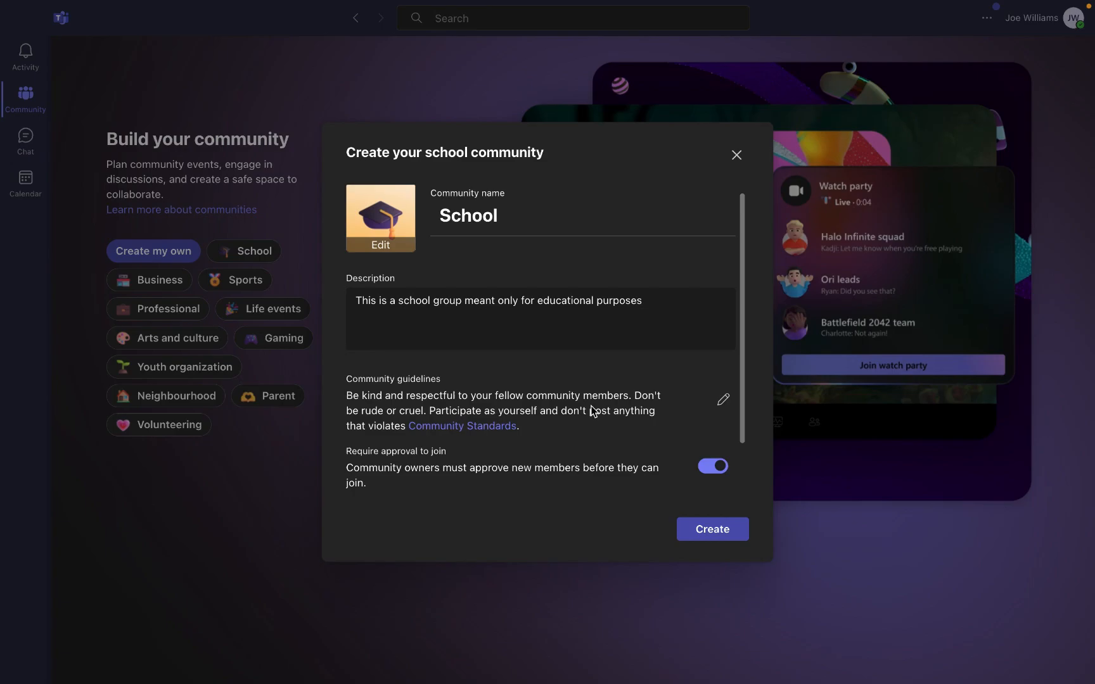
- Create the School community and begin a blank announcement on its Posts page
click(719, 537)
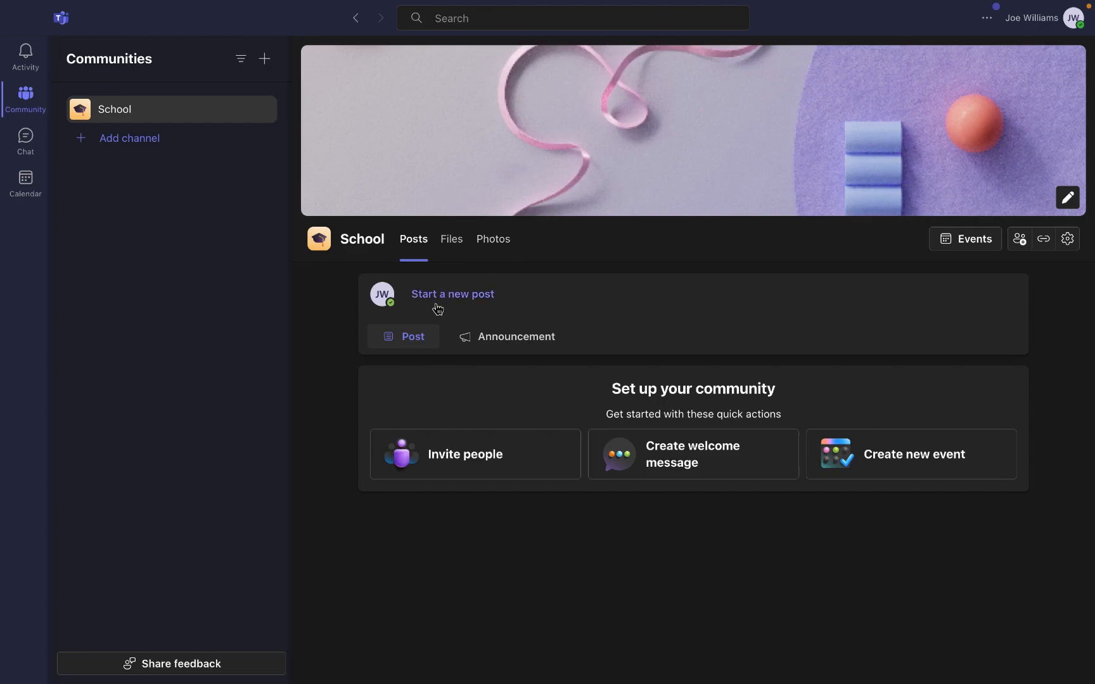
click(469, 343)
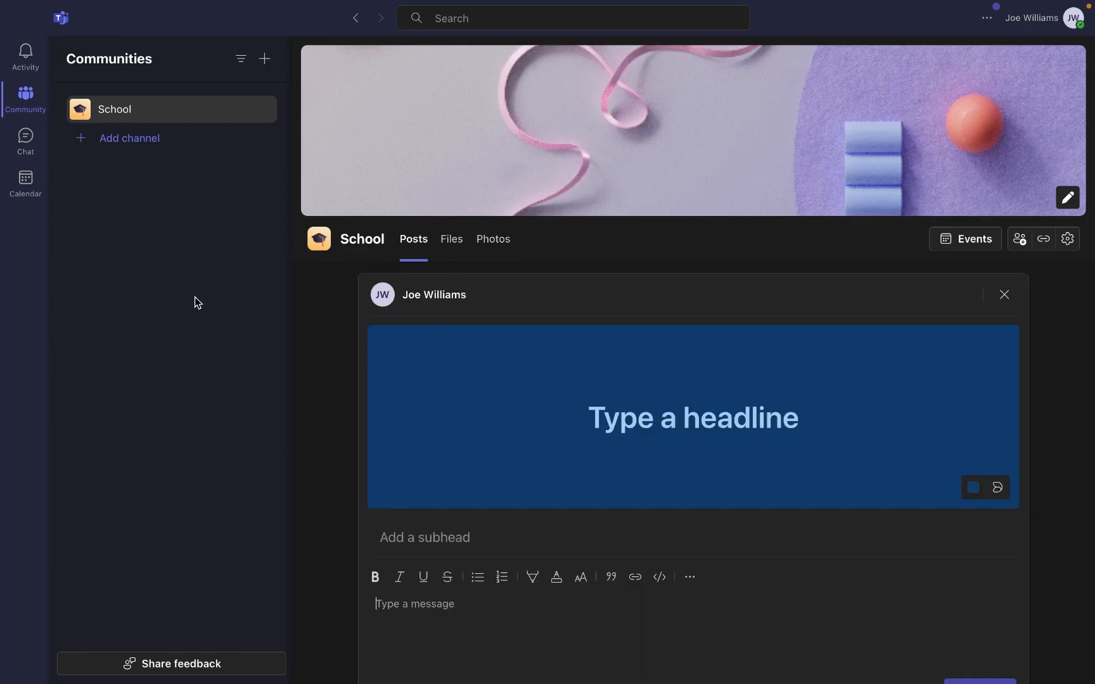
- Add a channel named 'Math' with the 💯 emoji icon to School
click(106, 144)
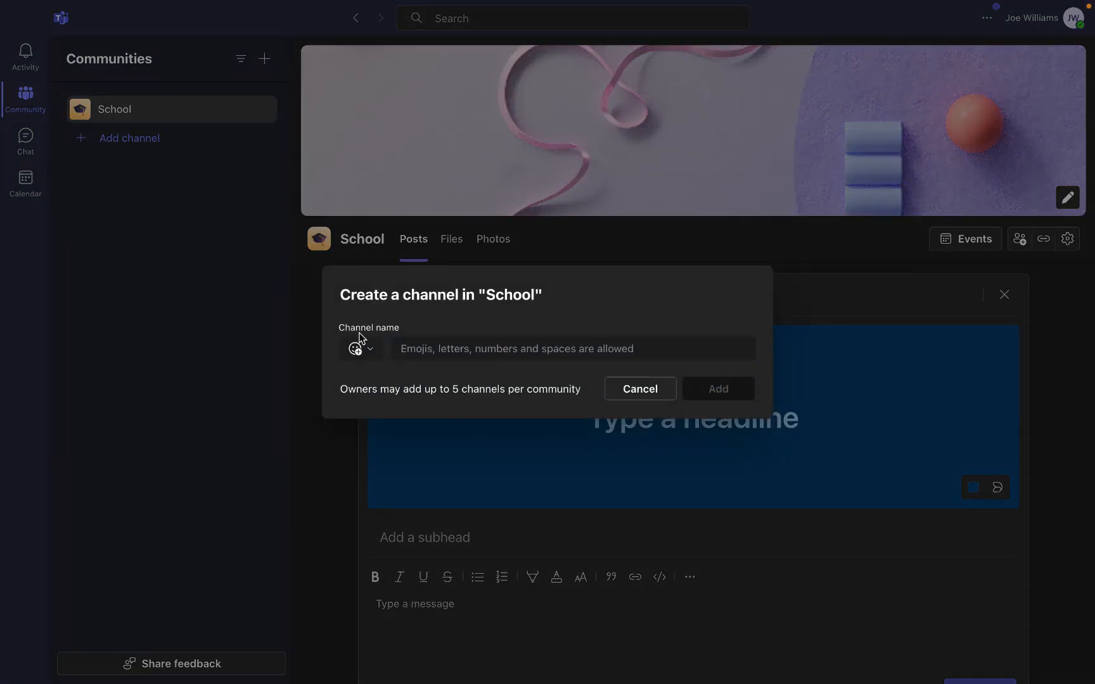
click(408, 349)
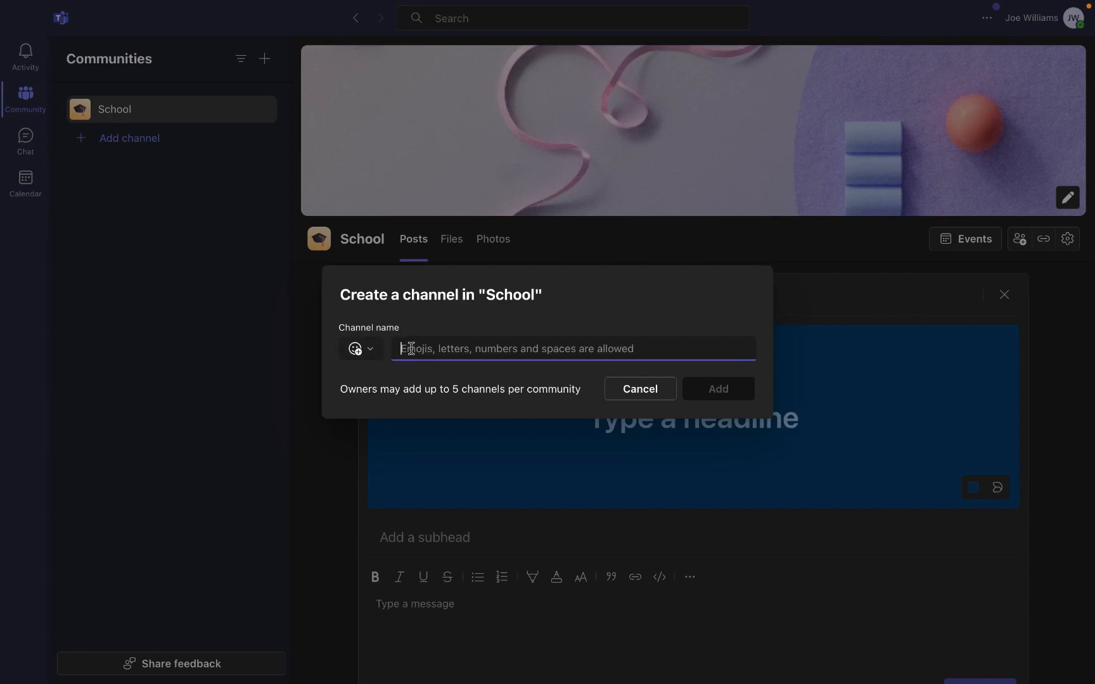
text(Ma)
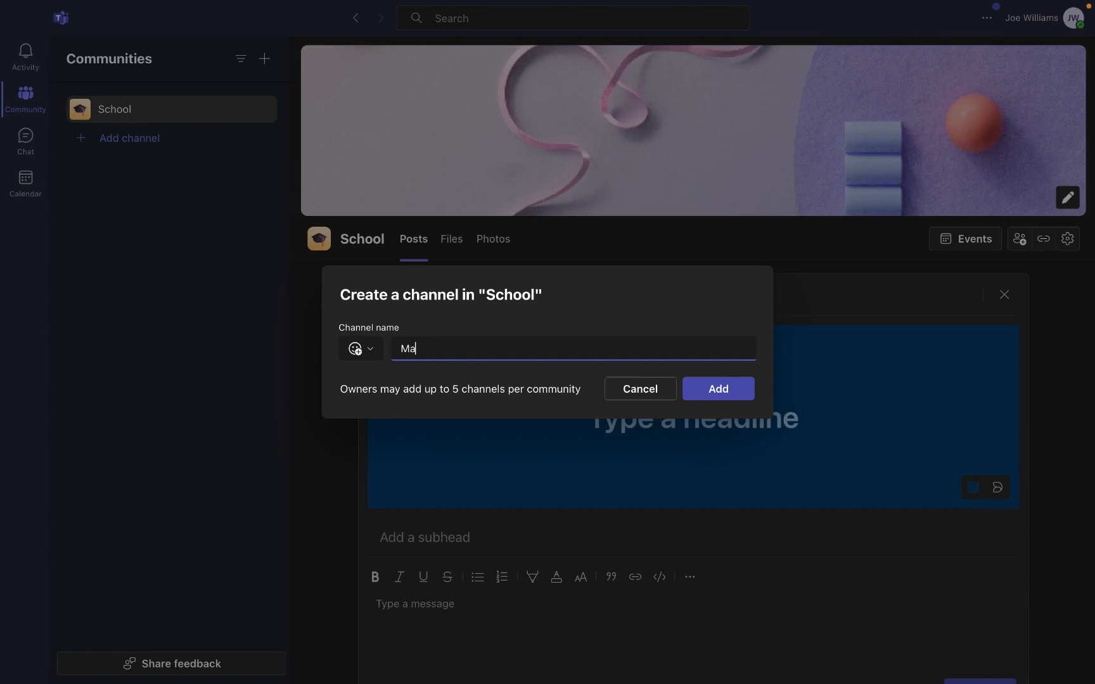
text(th)
click(364, 349)
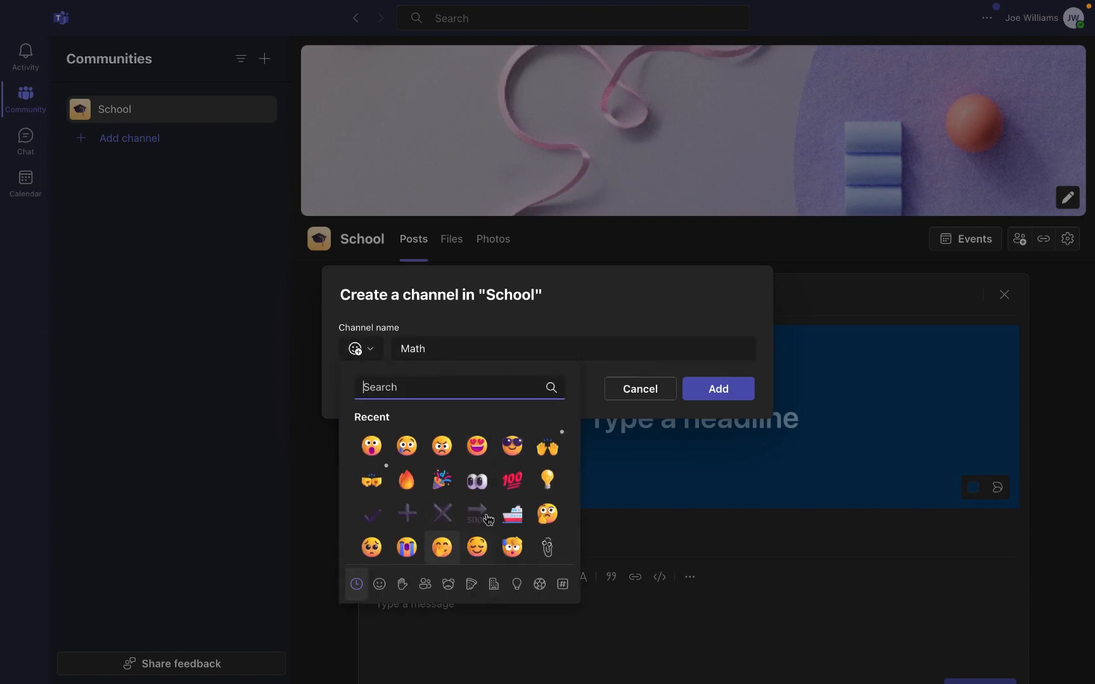
click(510, 477)
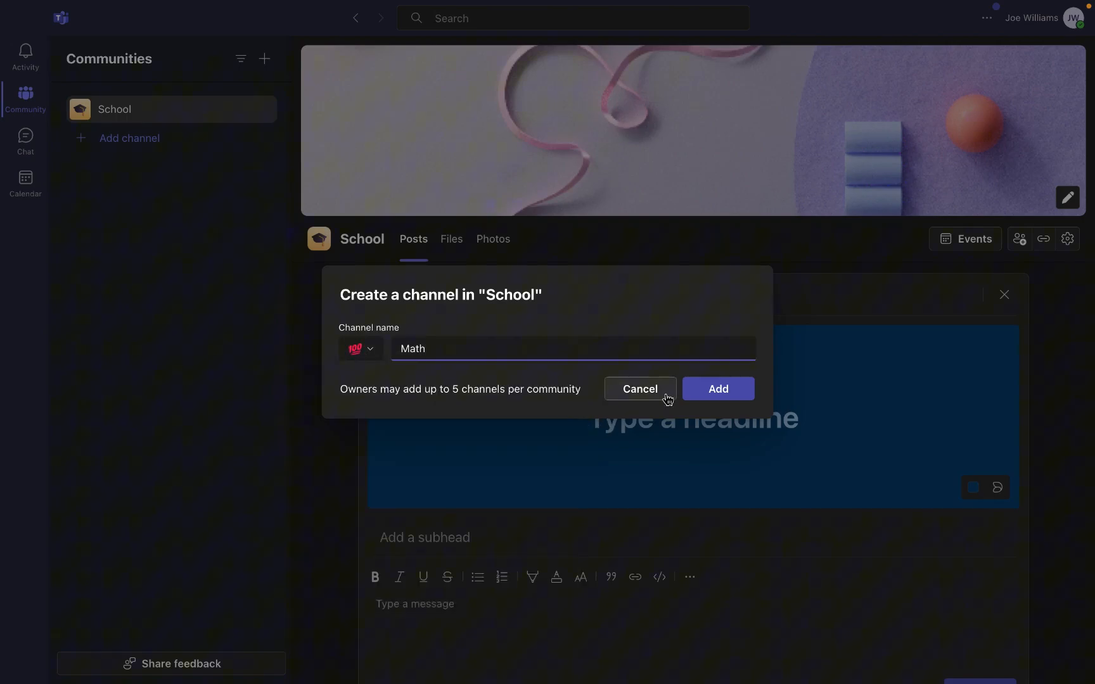
click(711, 397)
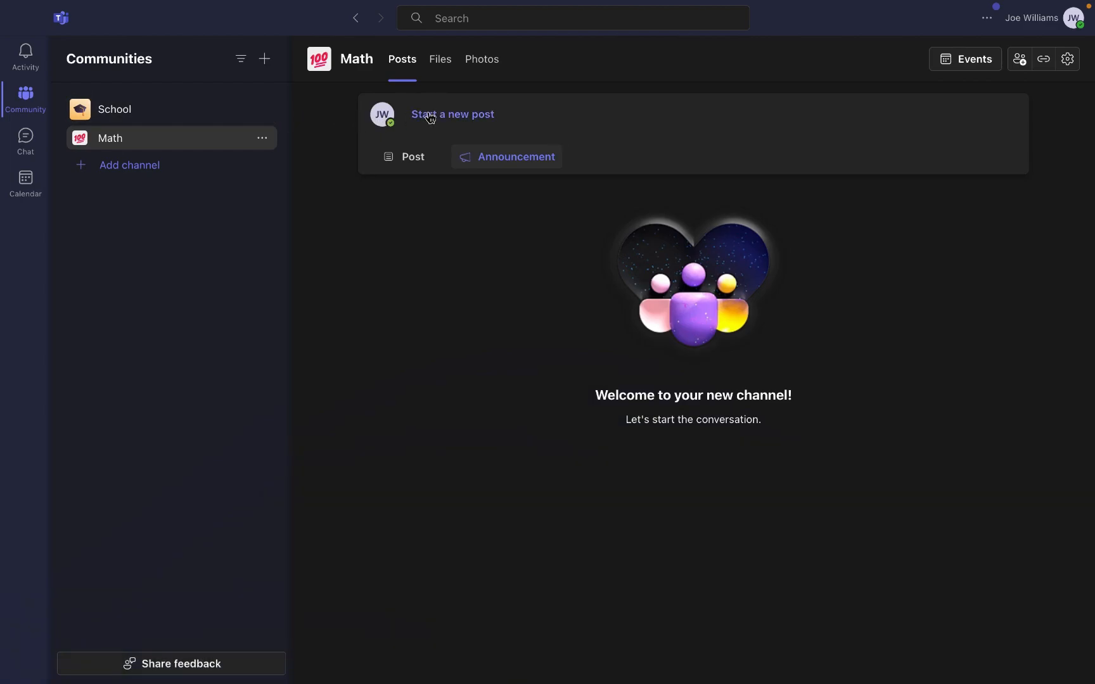
- Headline a Math announcement 'Math Test on June 17th!', keep a dark blue banner, and request a custom background
click(486, 160)
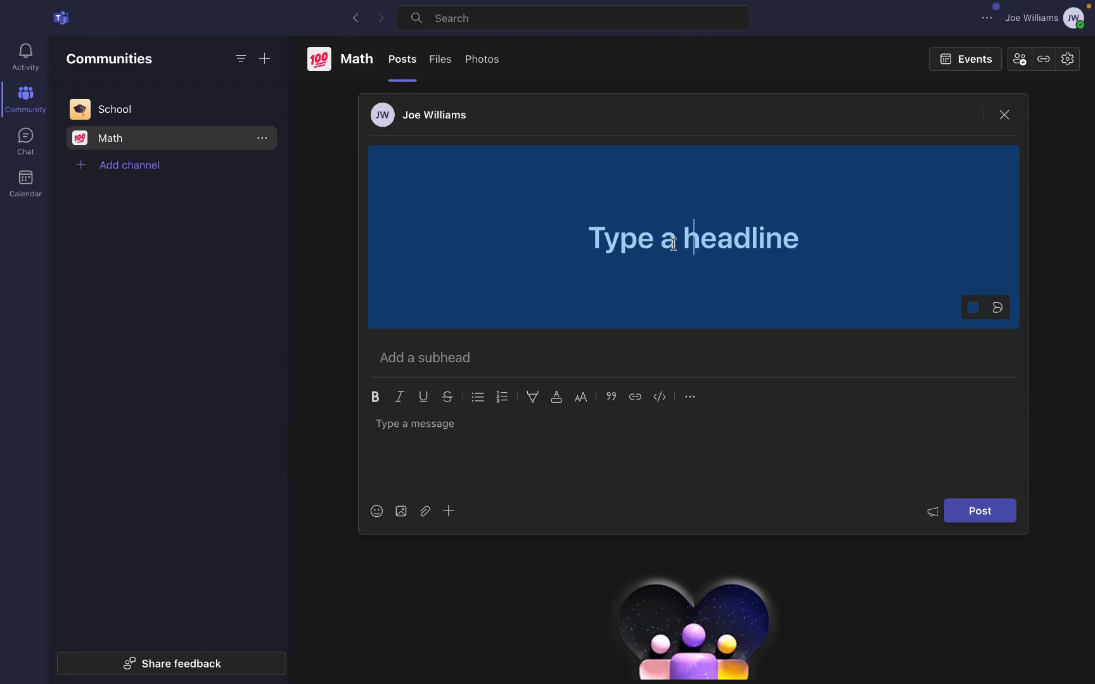
text(Math Test on June 17th!)
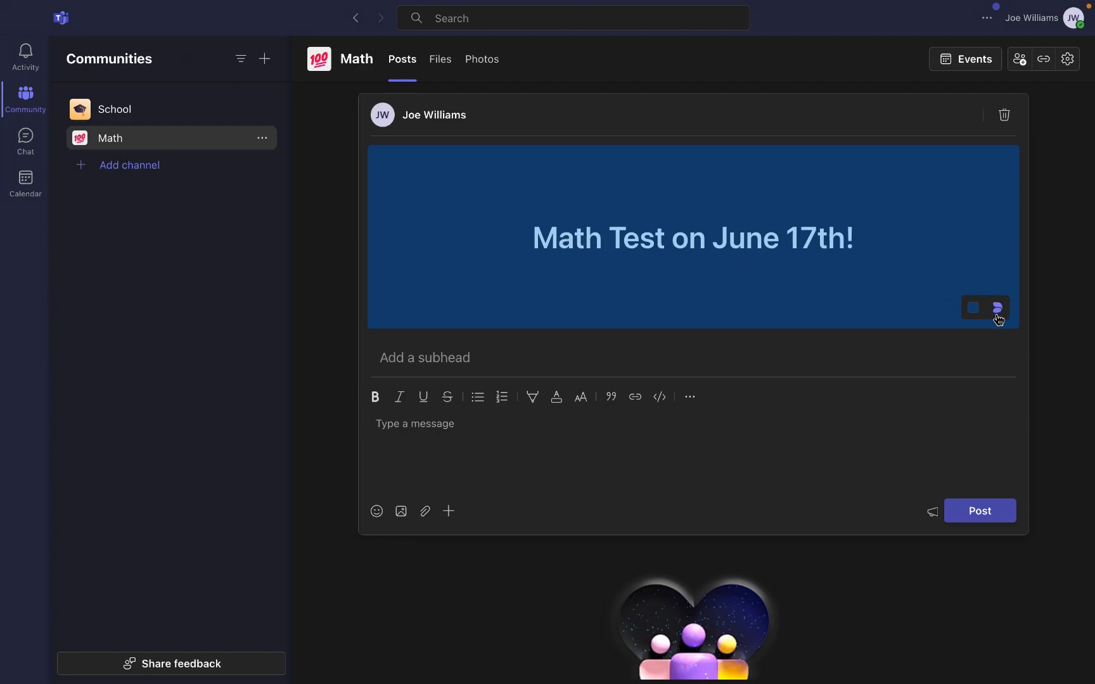
click(971, 310)
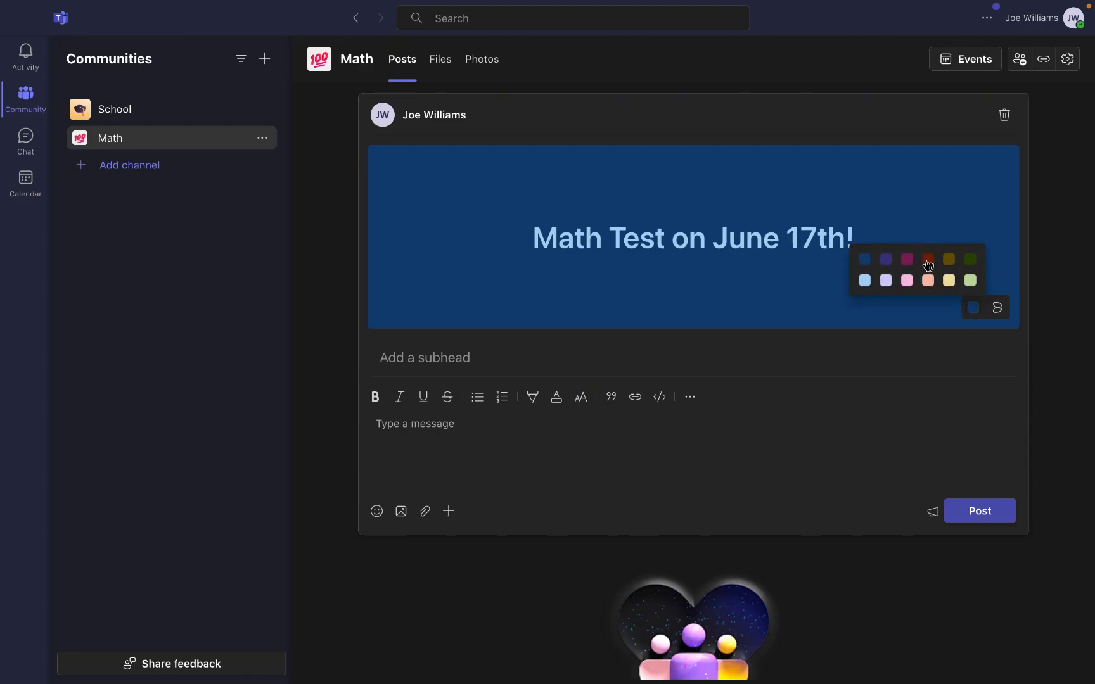
click(928, 260)
click(972, 308)
click(887, 281)
click(972, 309)
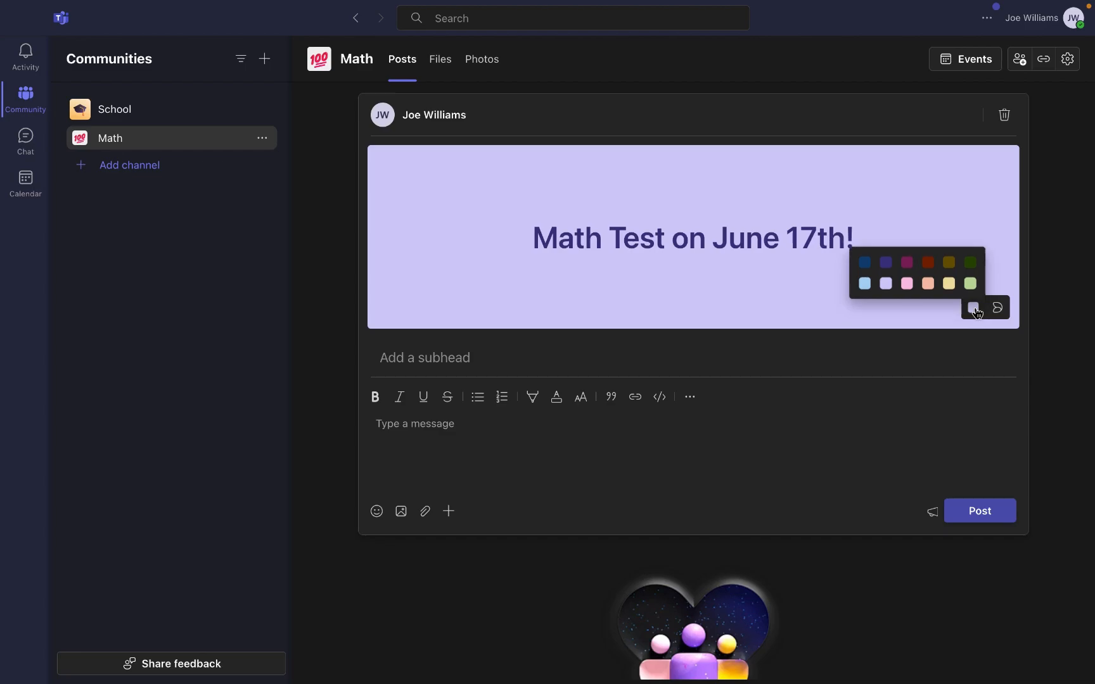
click(865, 259)
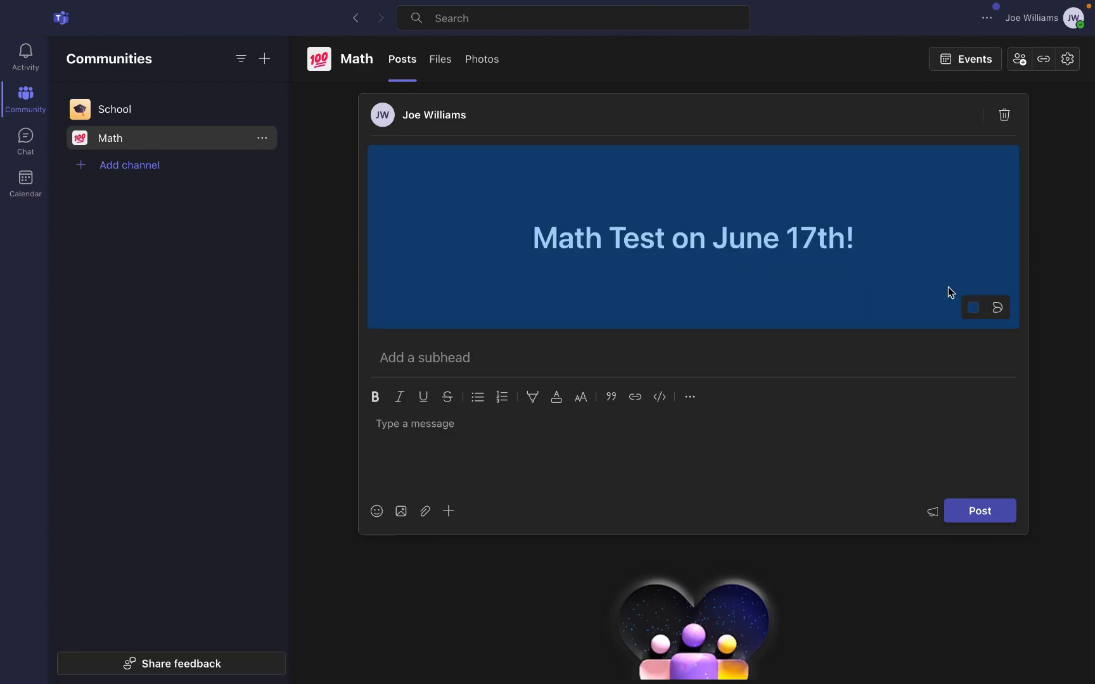
click(993, 313)
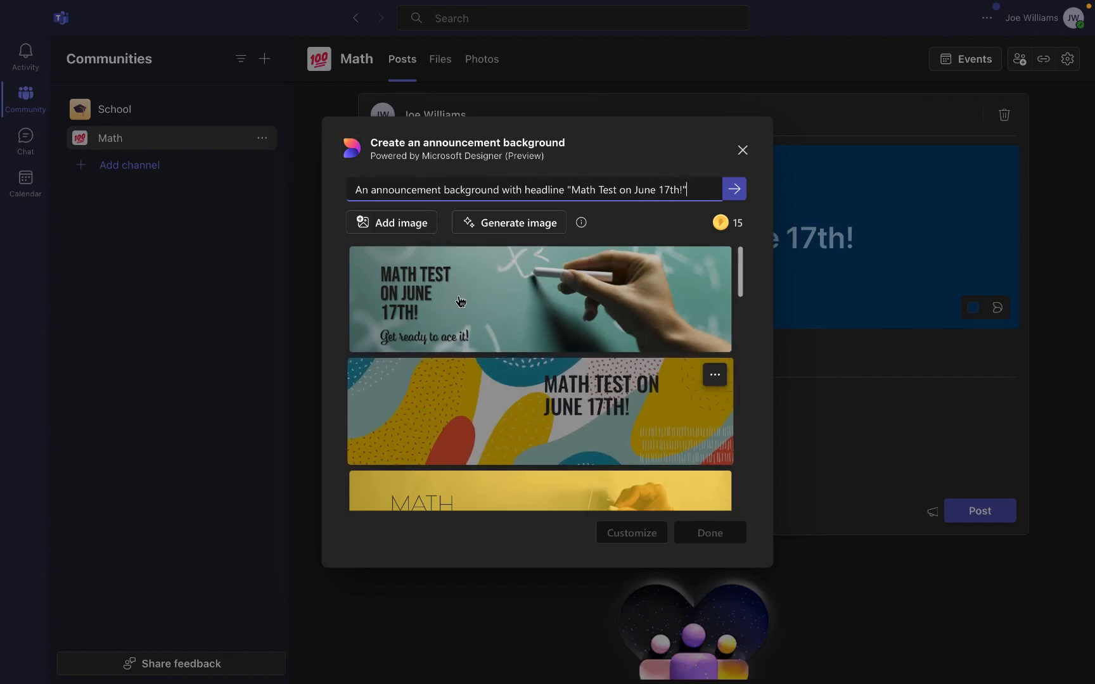
- Apply the chalk-and-hand Designer image ('Get ready to ace it!') as the announcement banner
scroll(518, 372, down, 1)
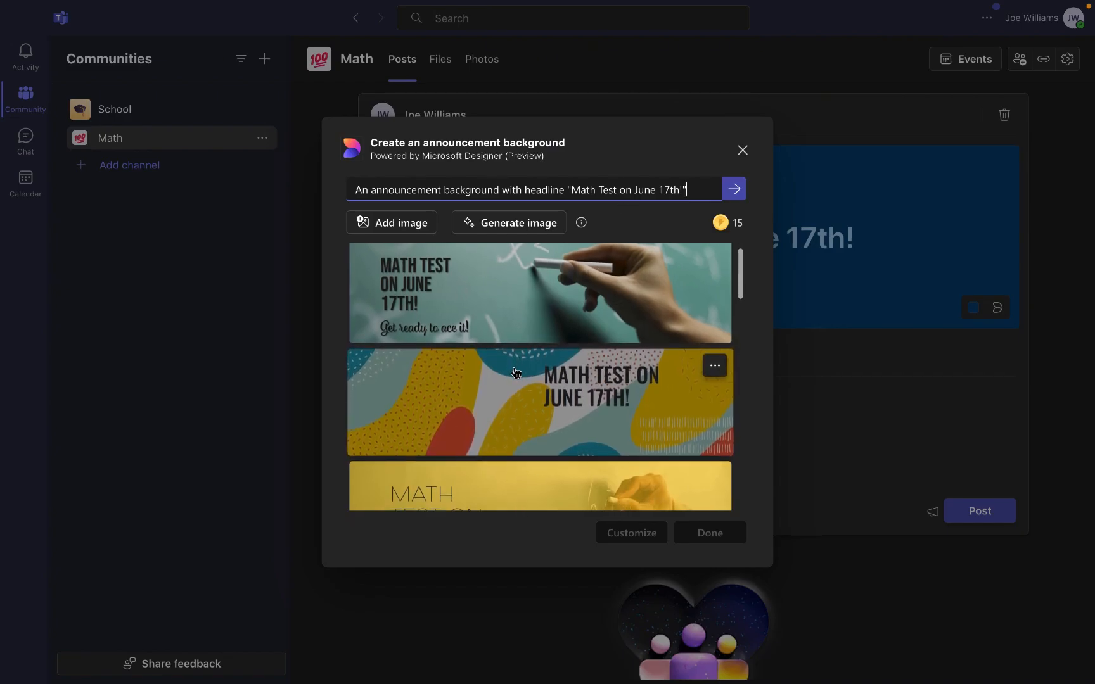
scroll(518, 367, down, 2)
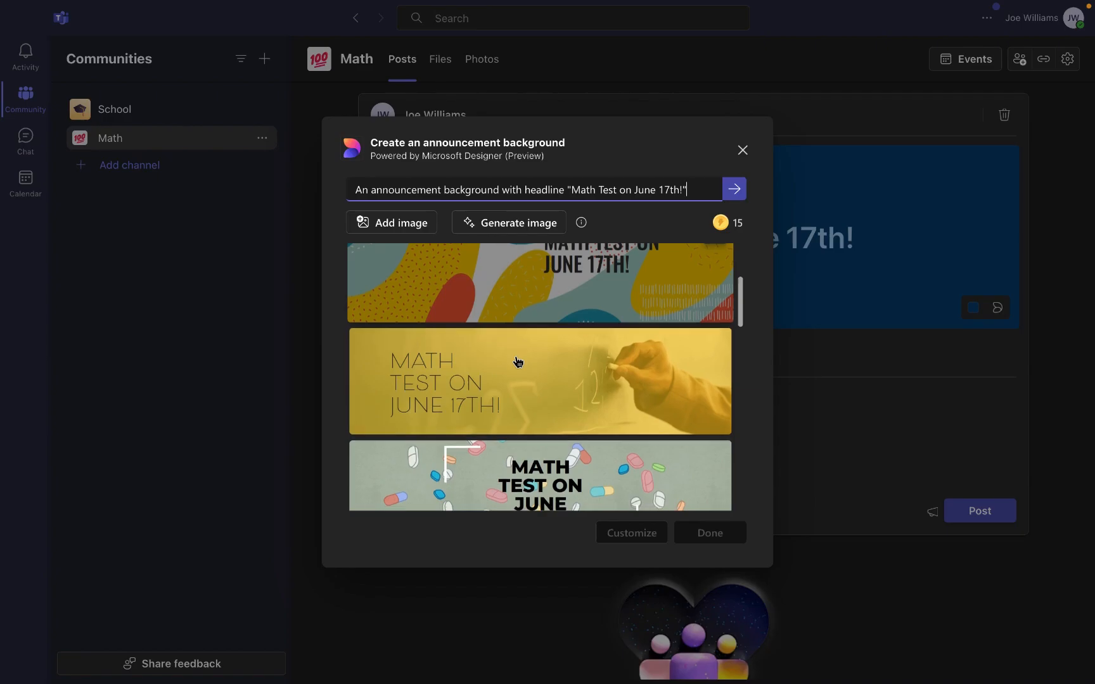
scroll(517, 362, down, 6)
scroll(519, 374, up, 2)
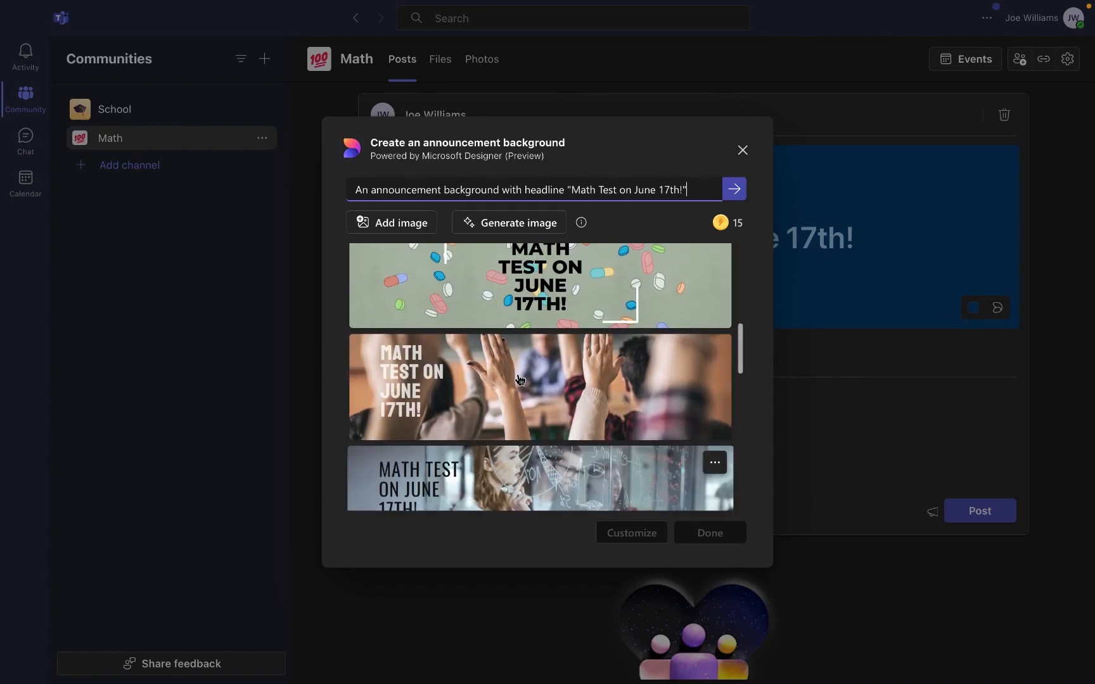
scroll(517, 373, up, 5)
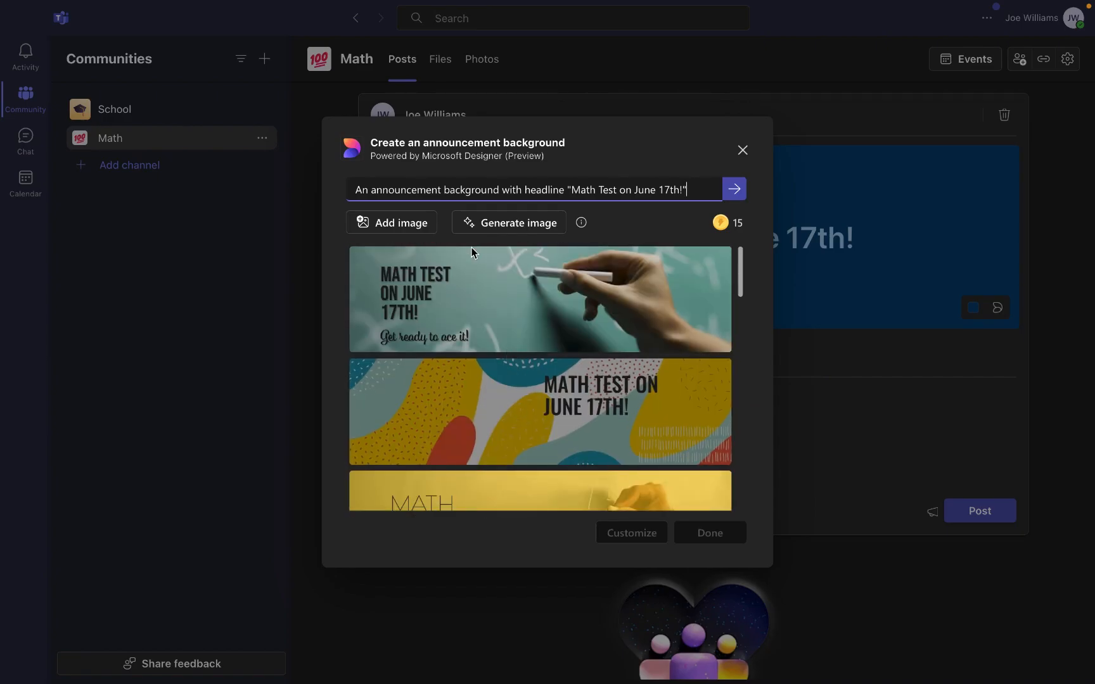
click(465, 272)
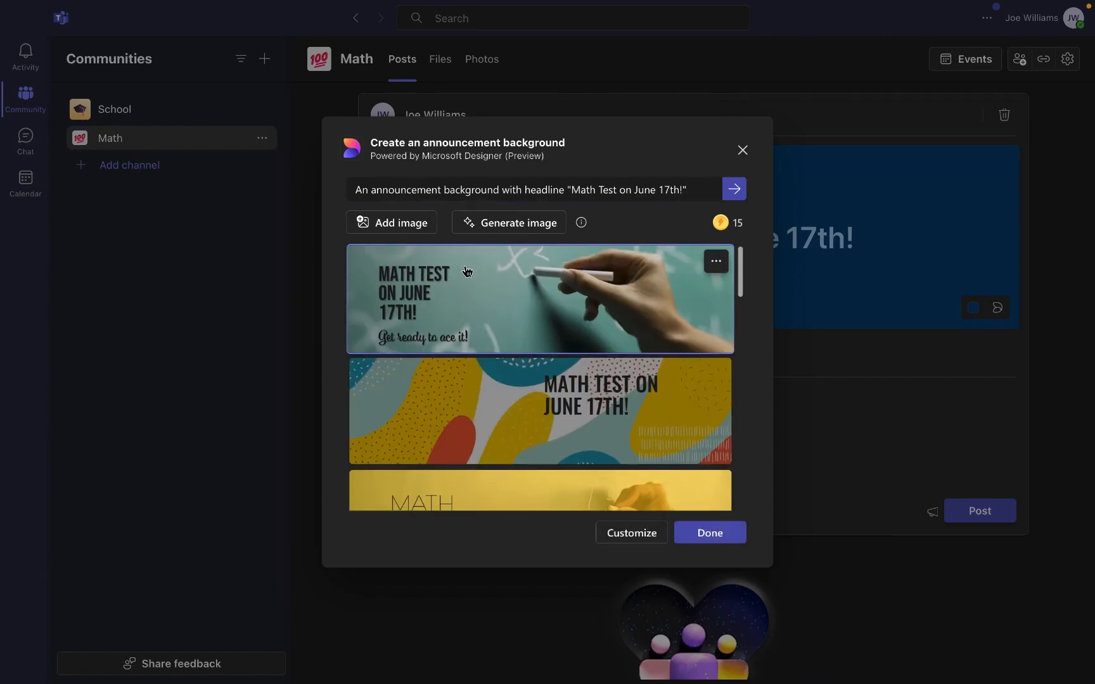
click(694, 537)
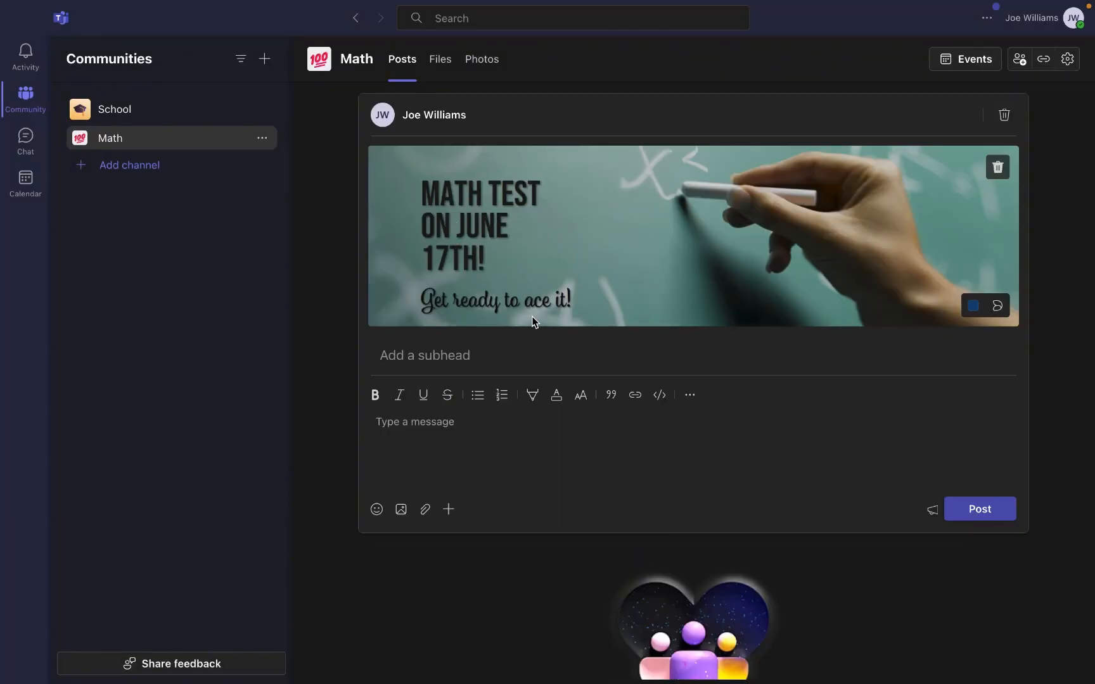
- Post with subhead 'There is a math test on June 17th!' and Chapters: Addition, Subtraction, Multiplication, Division
click(479, 352)
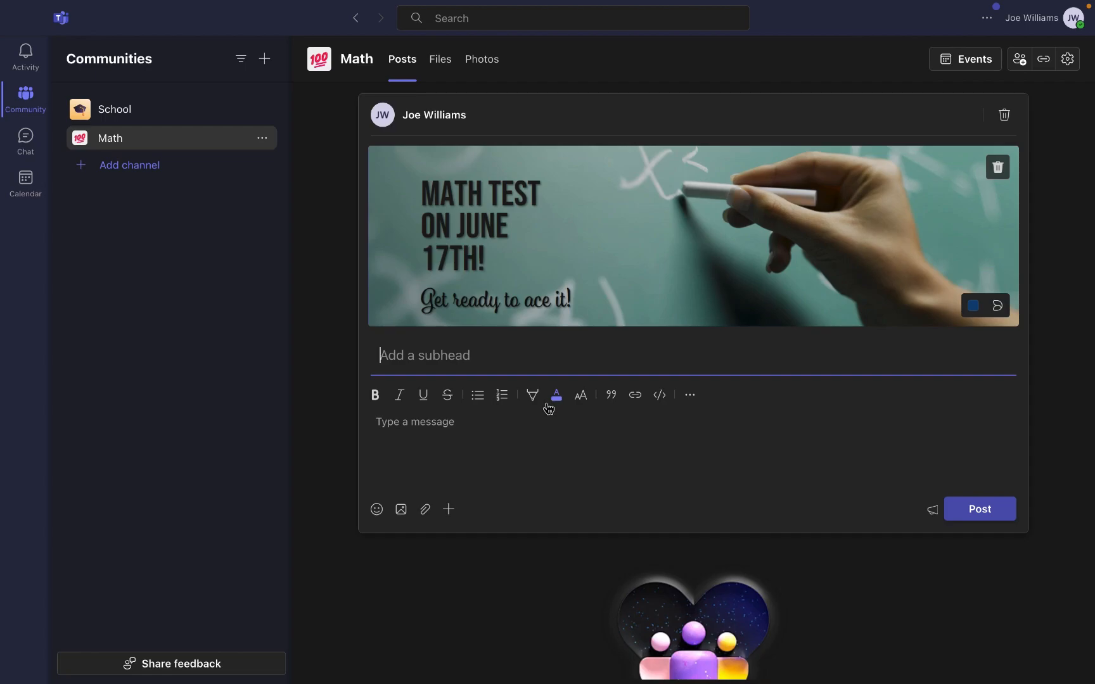
text(There is a math test on June 17th!)
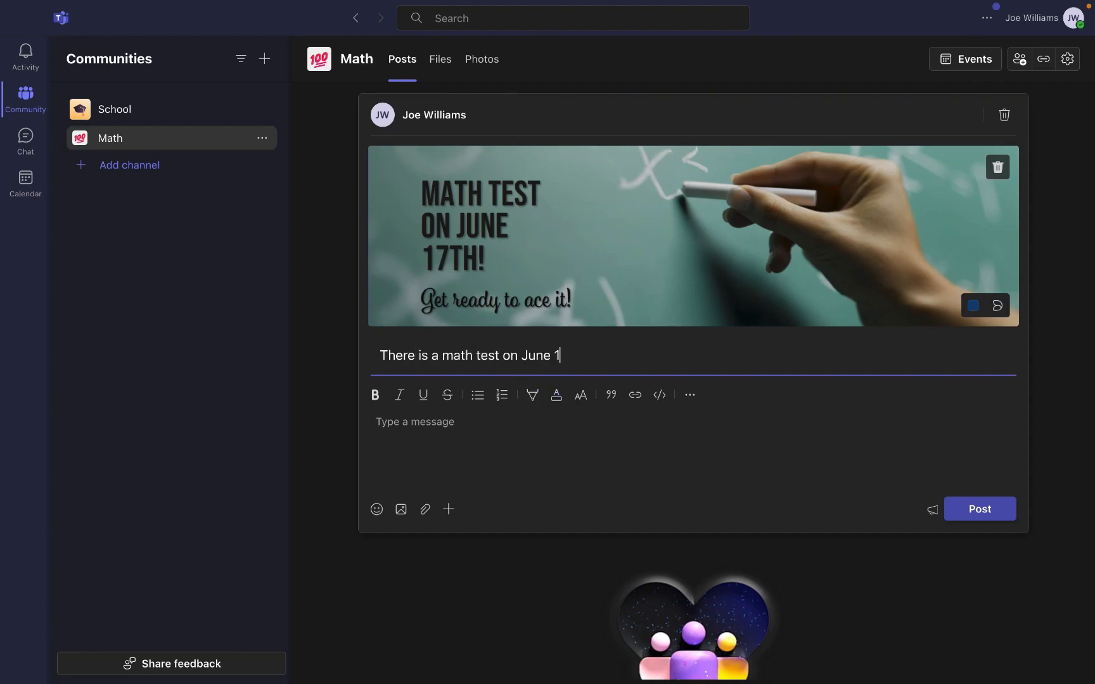
click(488, 432)
text(Chapters:)
key(Return)
text(Addition)
key(Return)
text(Subtraction)
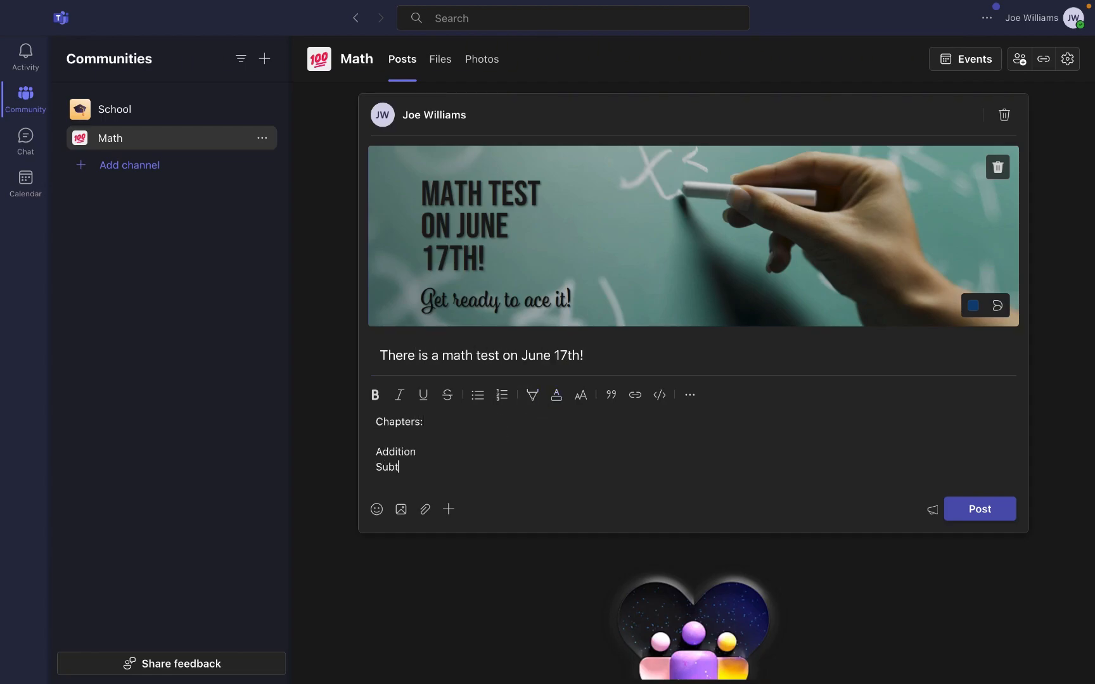
key(Return)
text(Multiplication)
key(Return)
text(Division)
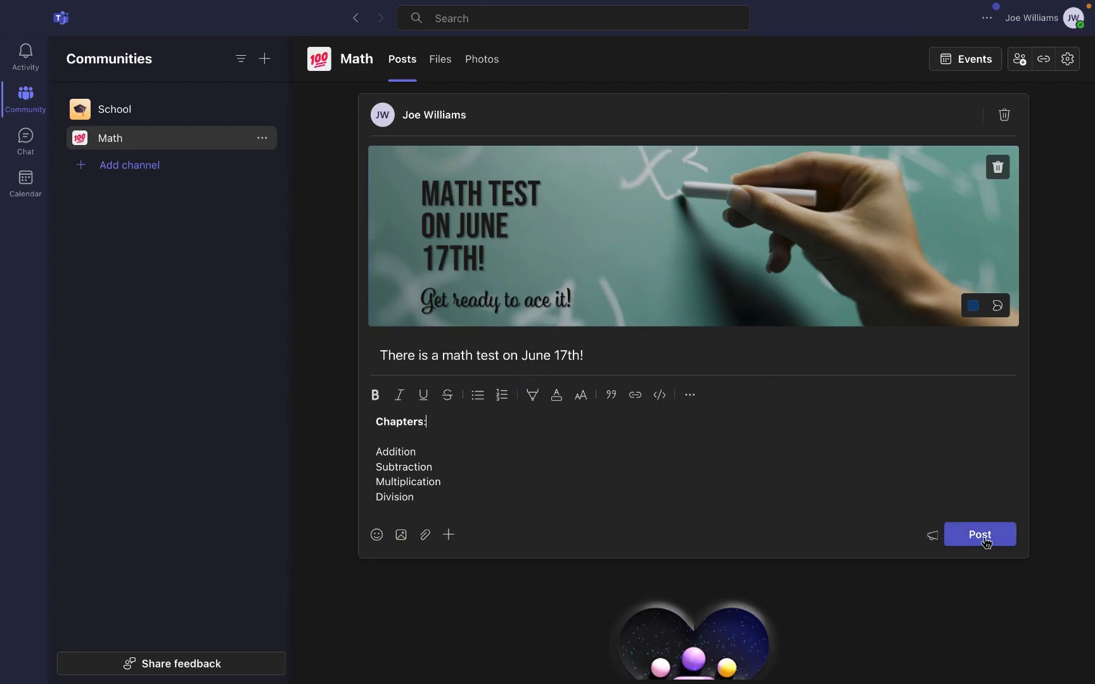
click(985, 540)
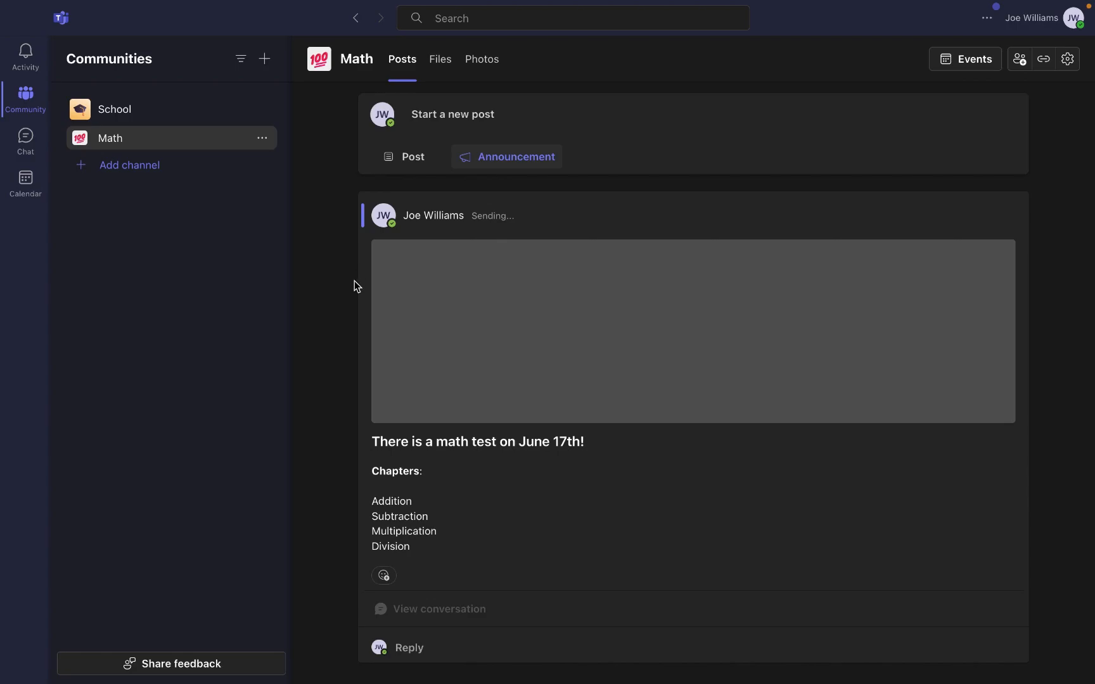
- Review the posted announcement's full conversation, then return to the School community page
click(453, 610)
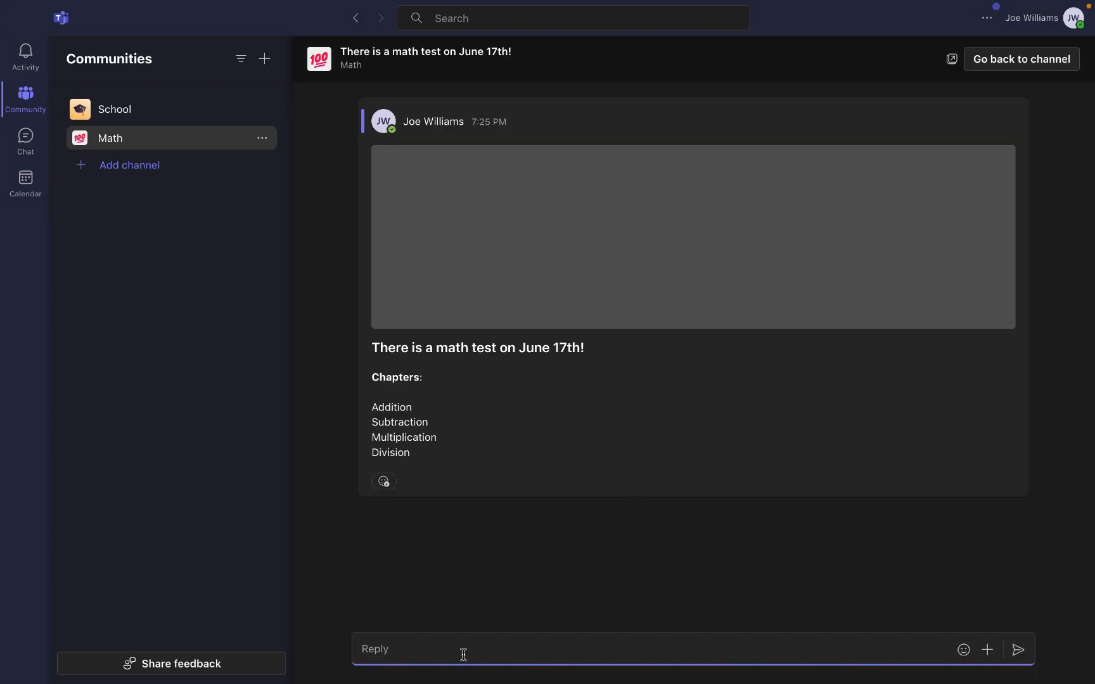
mouse_move(590, 323)
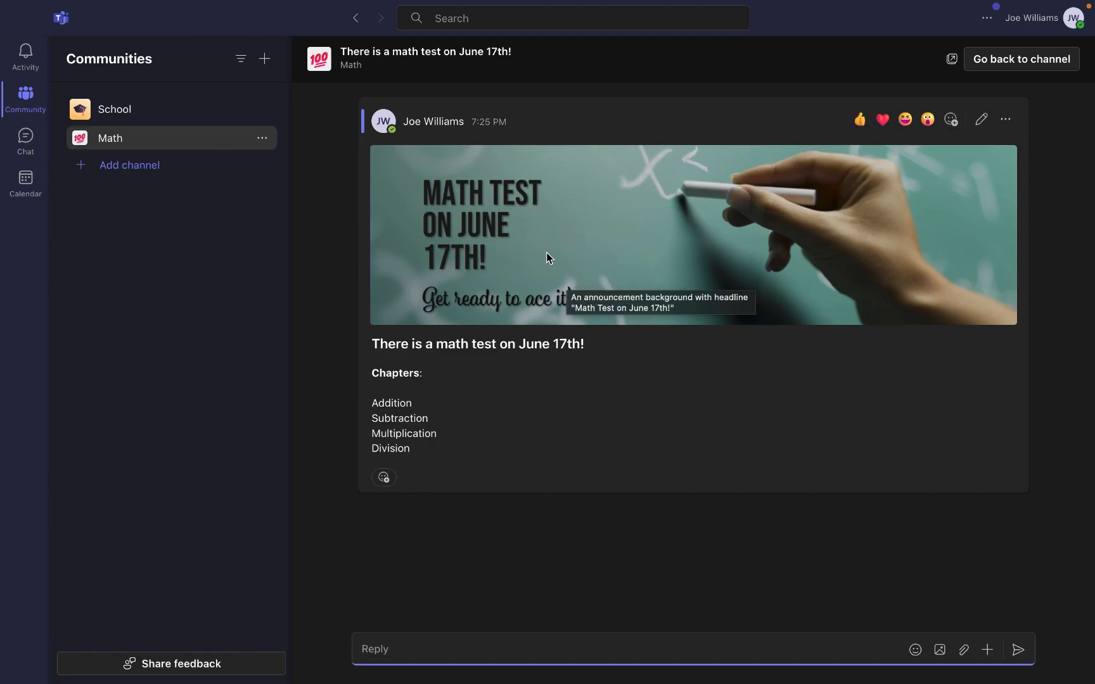
mouse_move(374, 213)
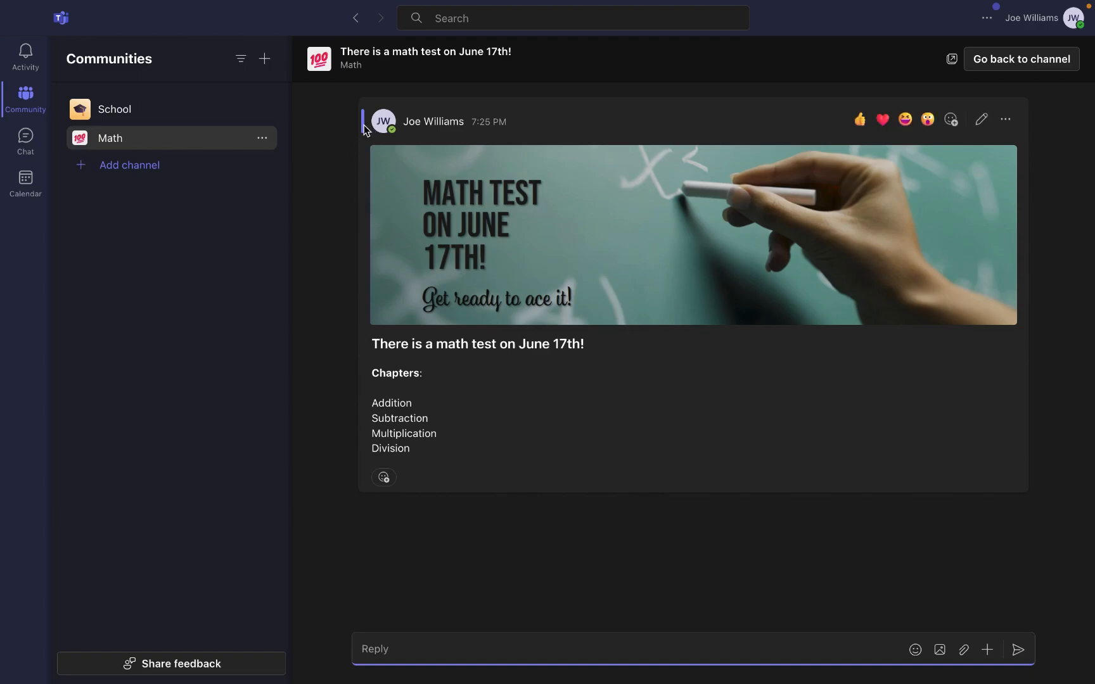
click(166, 108)
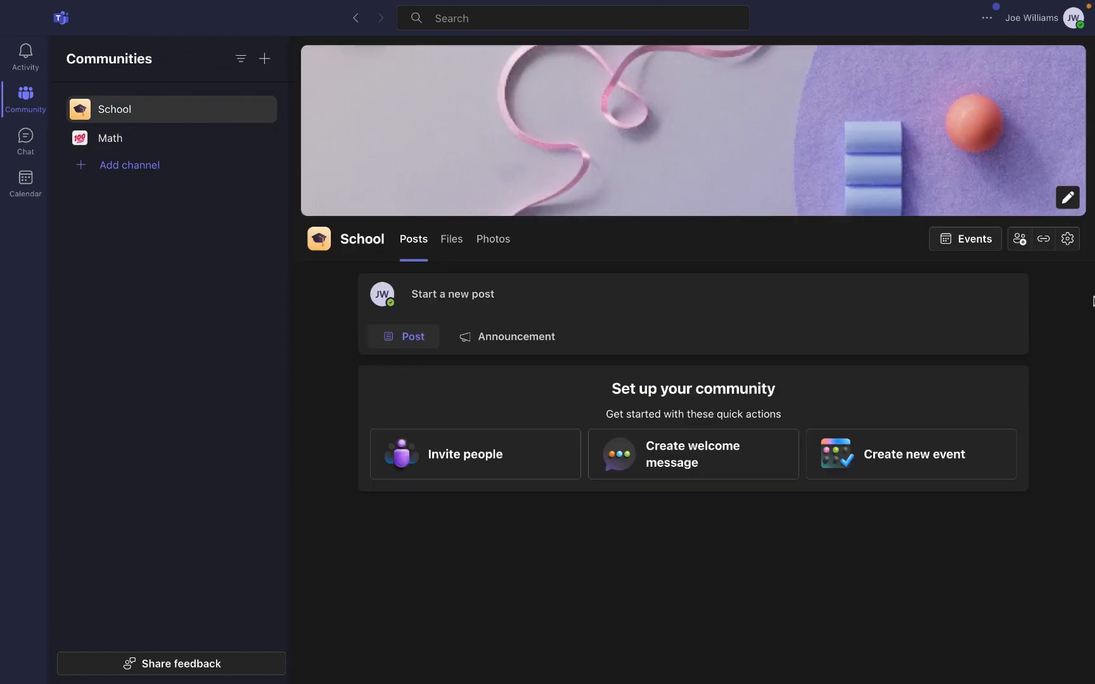
- Invite one contact to School by entering their e-mail address and sending the invitation
click(1020, 241)
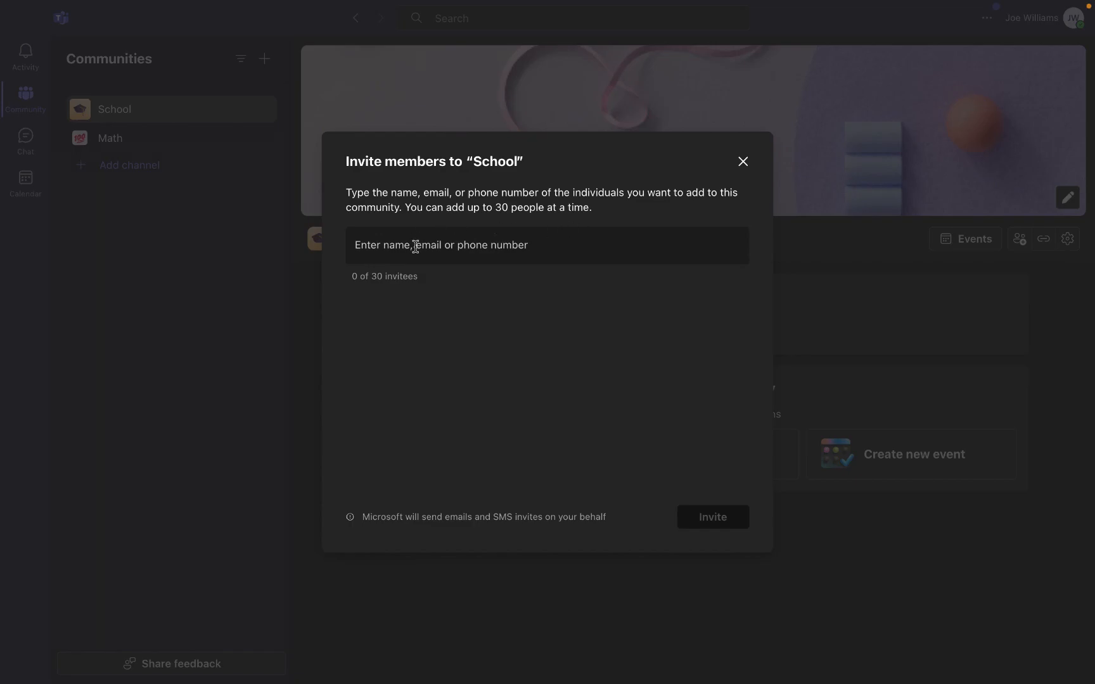
click(481, 242)
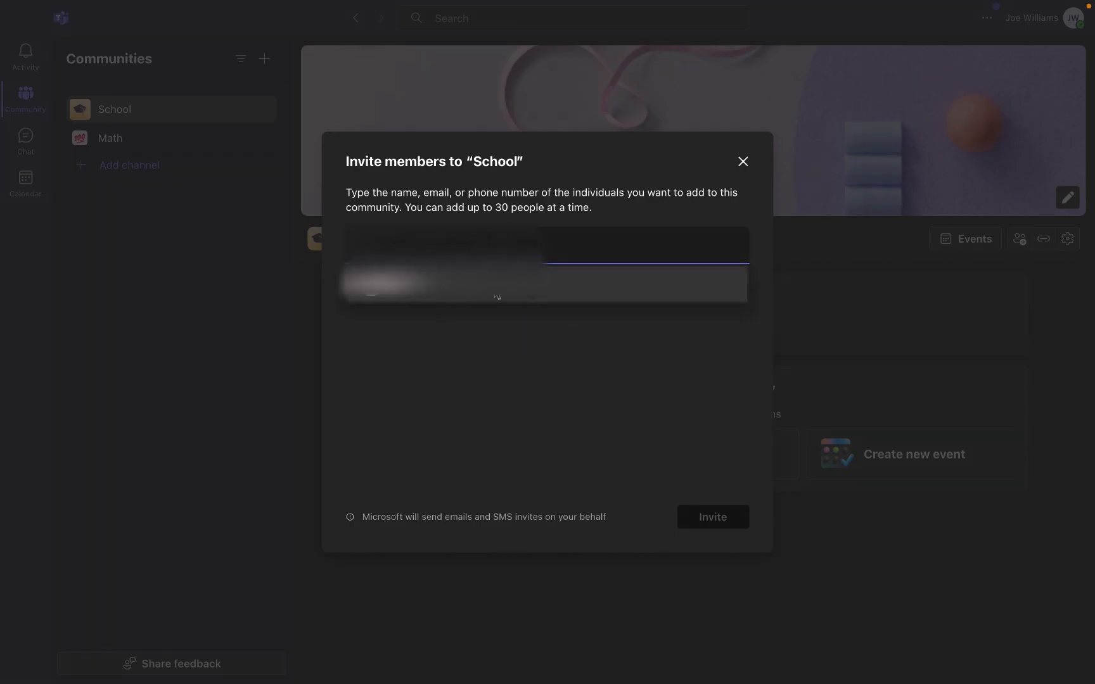
click(497, 296)
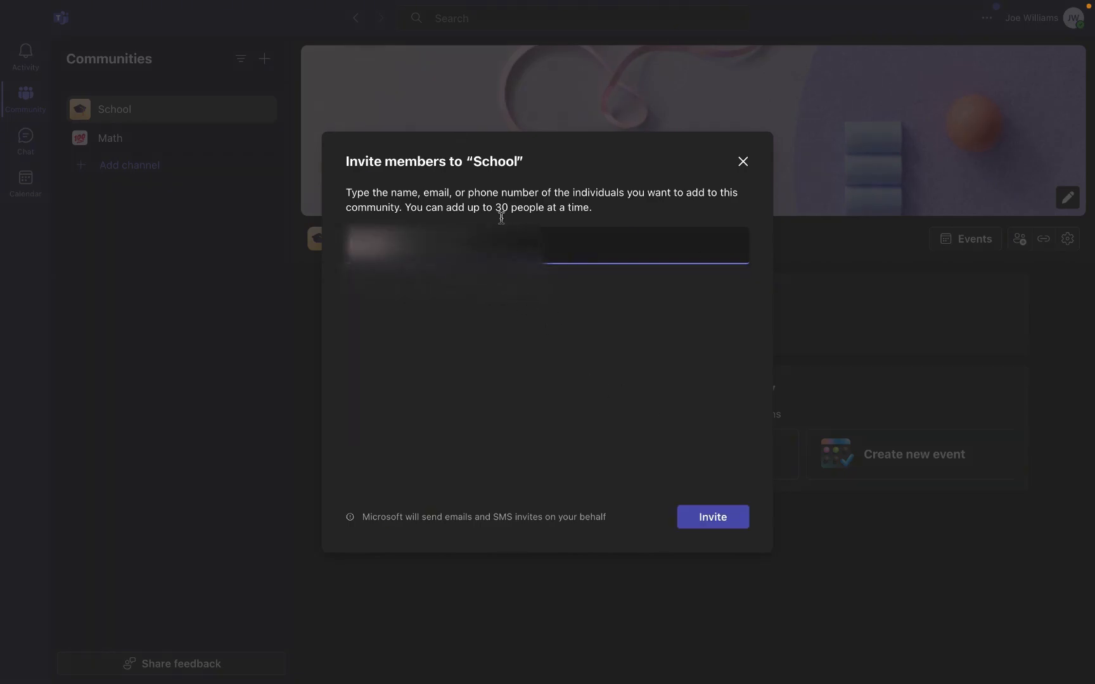
drag(495, 207, 595, 212)
click(602, 217)
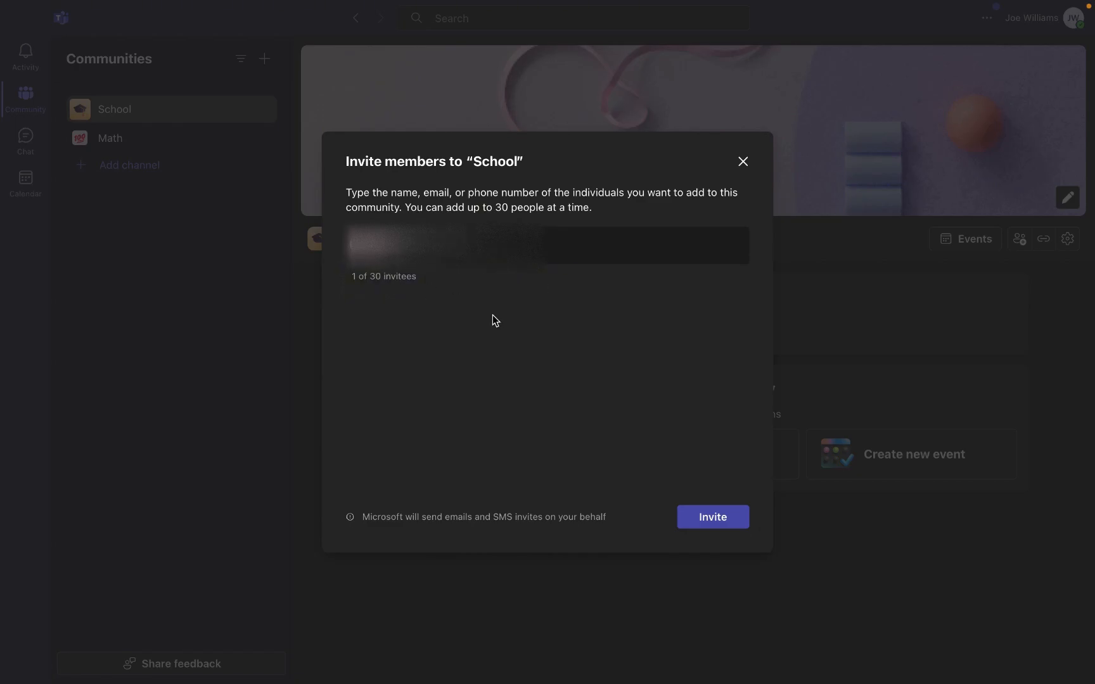
click(727, 520)
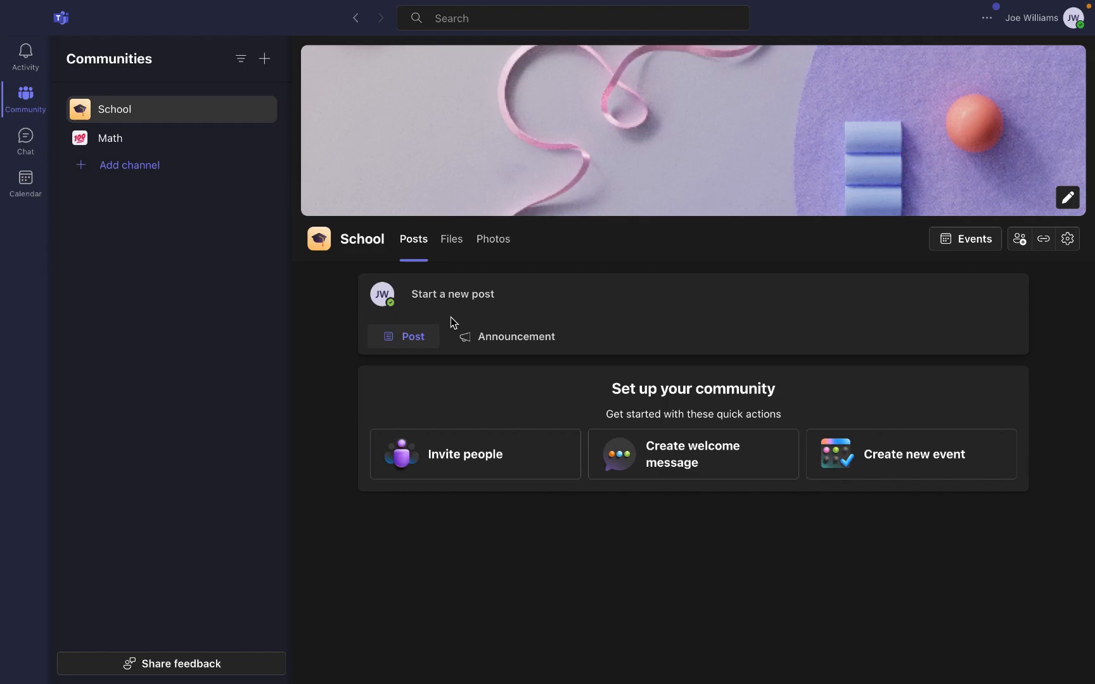
click(23, 157)
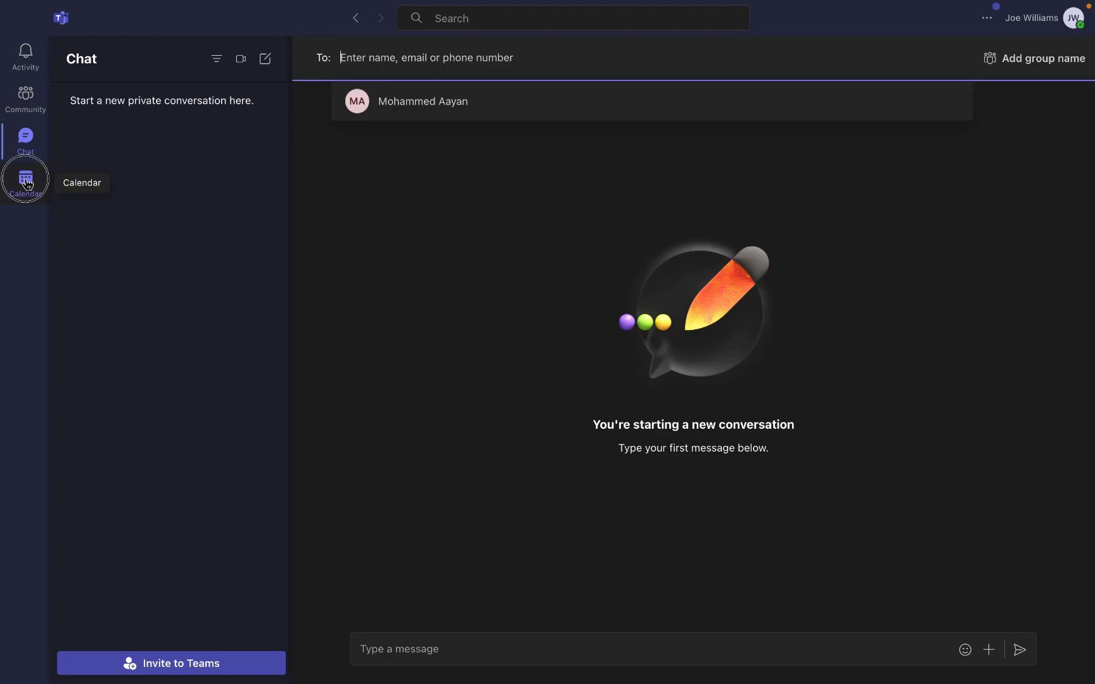
click(27, 184)
click(25, 54)
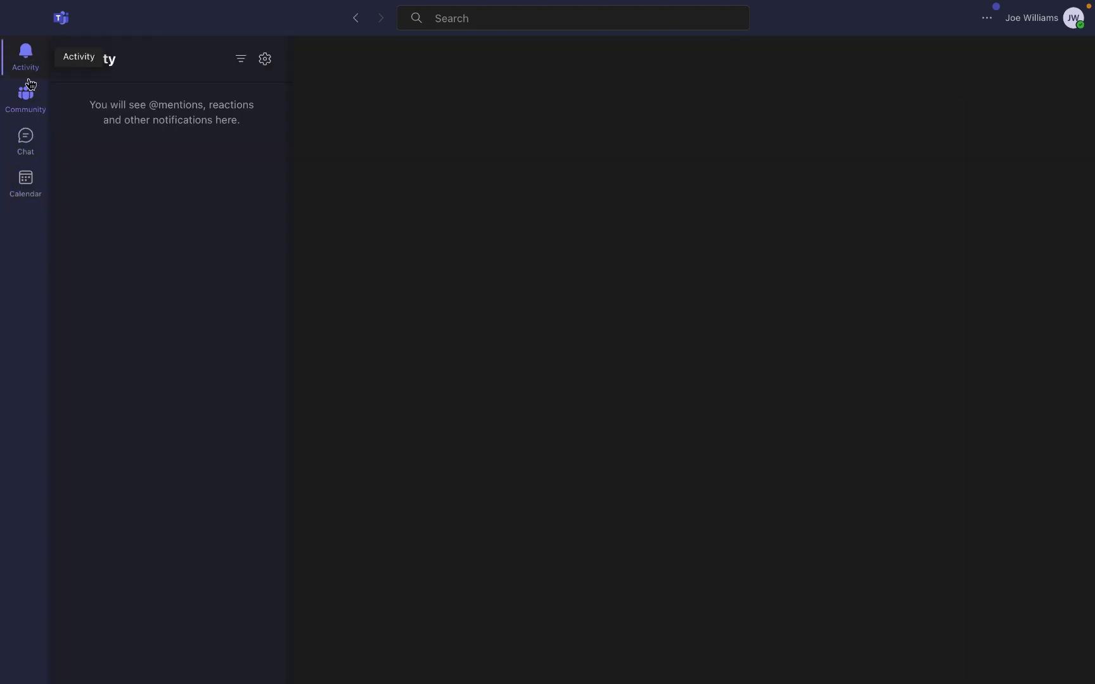
click(27, 93)
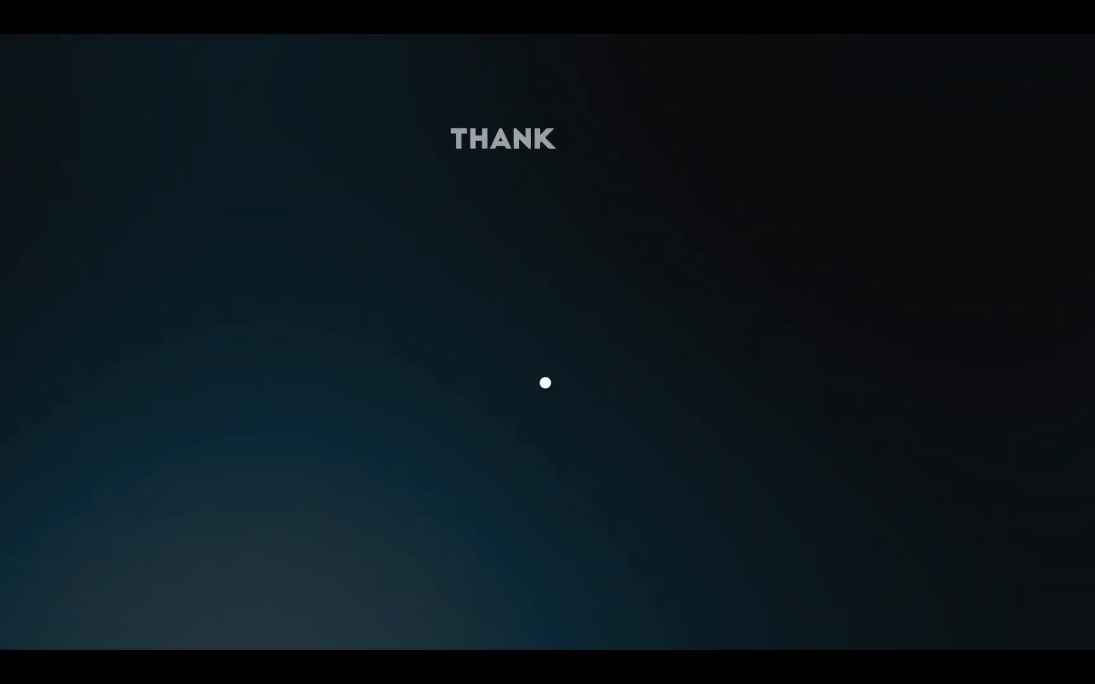